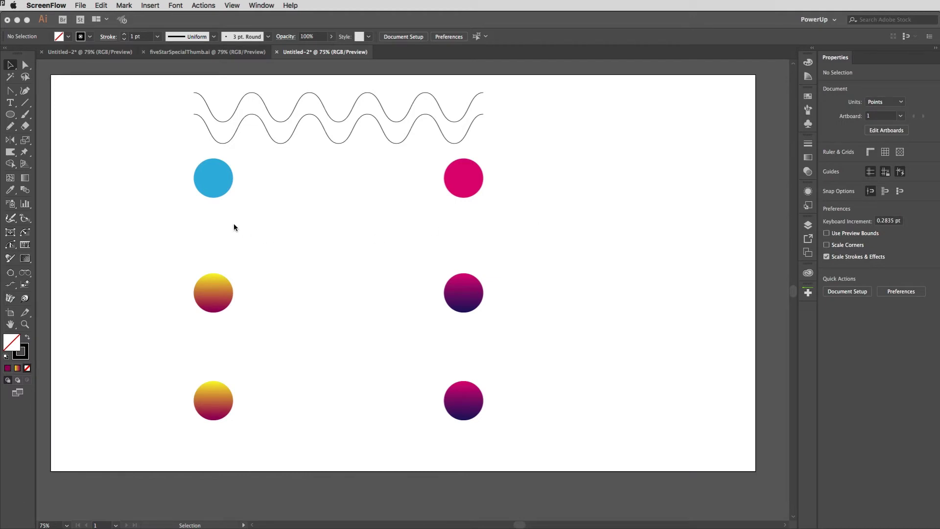
Select the blue and pink circles and blend them into one gradient capsule with Cmd+Alt+B.
{"action": "left_click", "coordinate": [183, 224]}
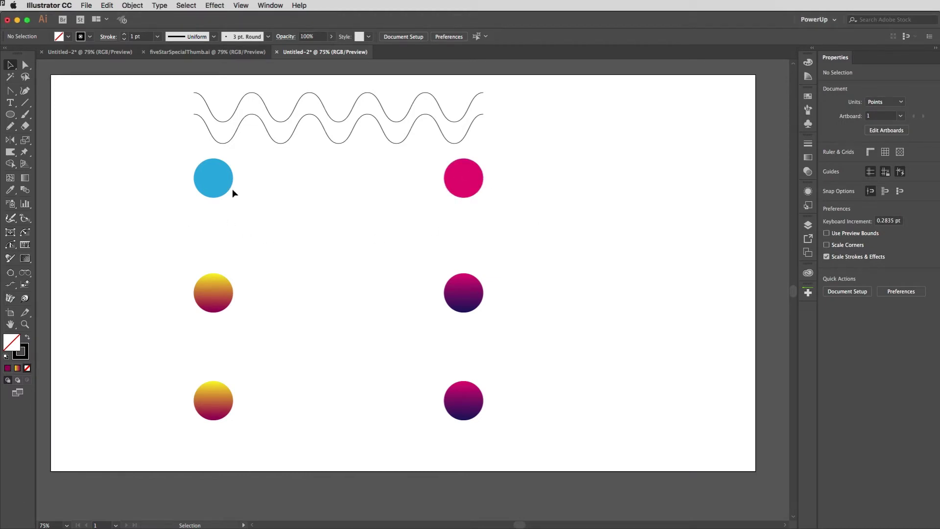
{"action": "left_click_drag", "start_coordinate": [205, 211], "coordinate": [503, 172]}
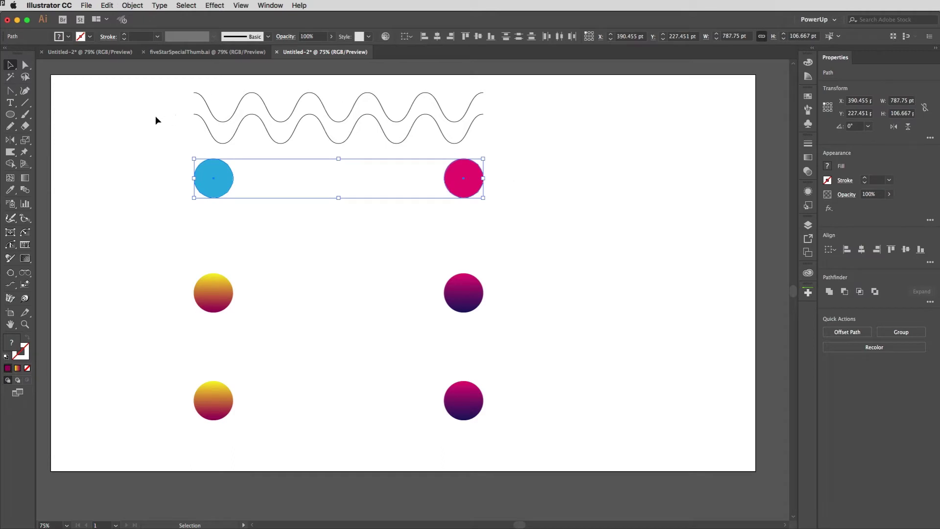
{"action": "key", "text": "super+alt+b"}
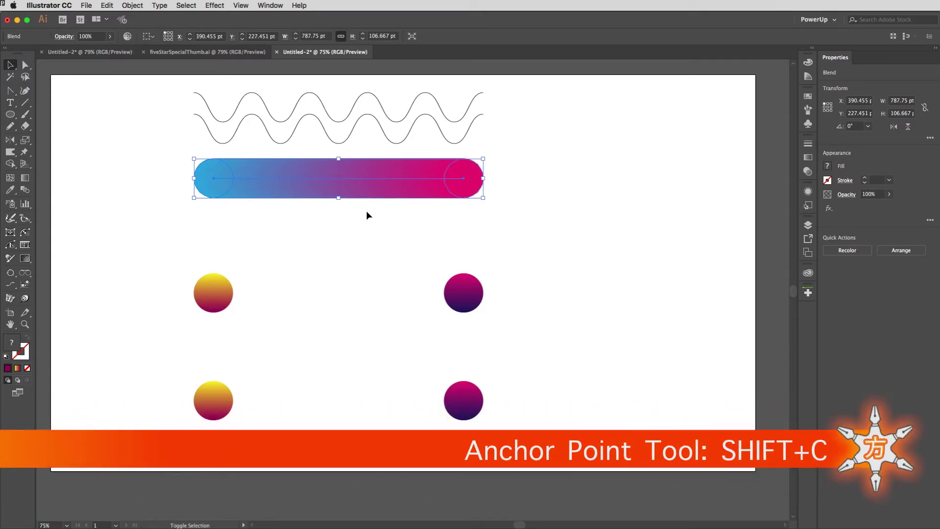
Bend the blend's straight spine down then up into an S-curve, then select the yellow and purple circles.
{"action": "key", "text": "shift+c"}
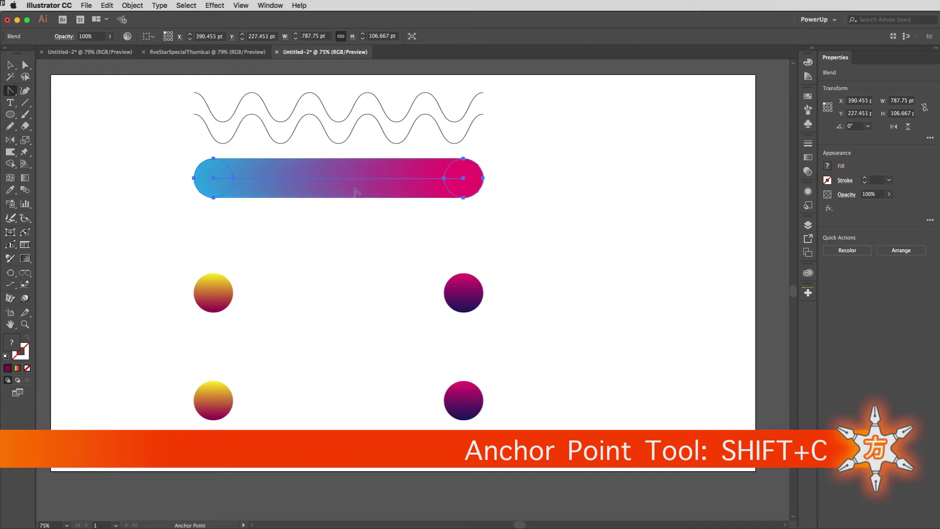
{"action": "left_click_drag", "start_coordinate": [343, 178], "coordinate": [364, 176]}
{"action": "left_click_drag", "start_coordinate": [301, 182], "coordinate": [295, 237]}
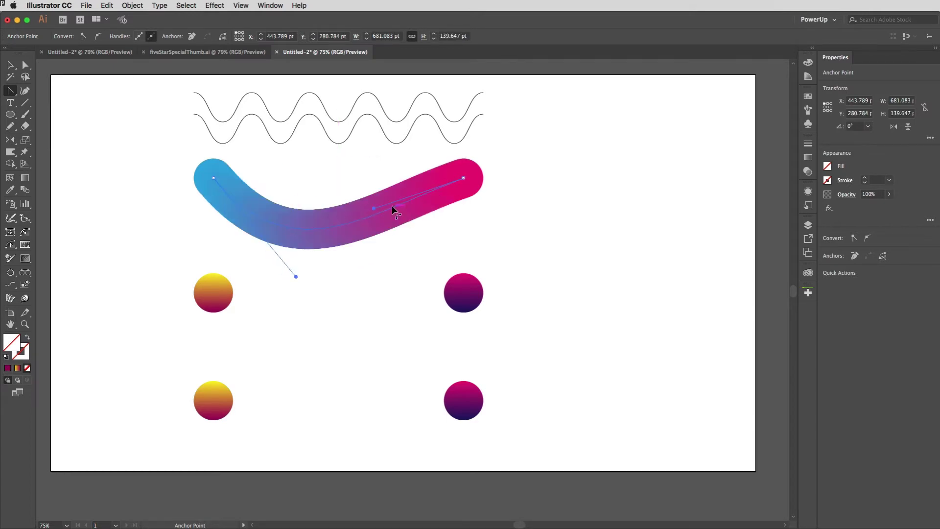
{"action": "left_click_drag", "start_coordinate": [392, 204], "coordinate": [403, 170]}
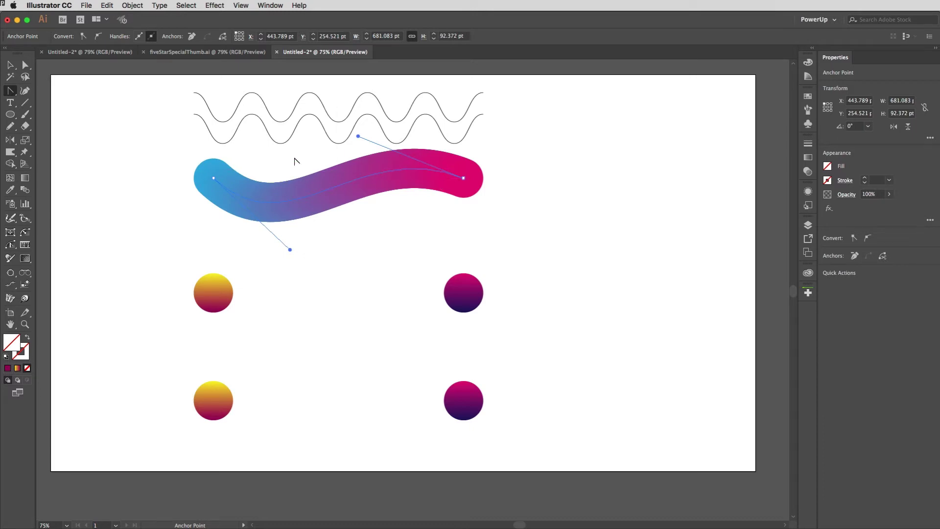
{"action": "left_click", "coordinate": [10, 65]}
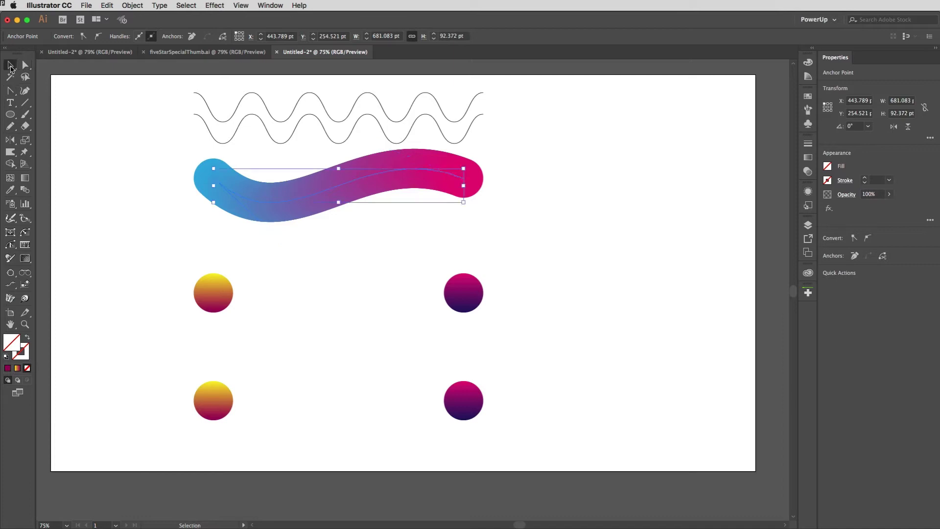
{"action": "left_click_drag", "start_coordinate": [189, 260], "coordinate": [501, 321]}
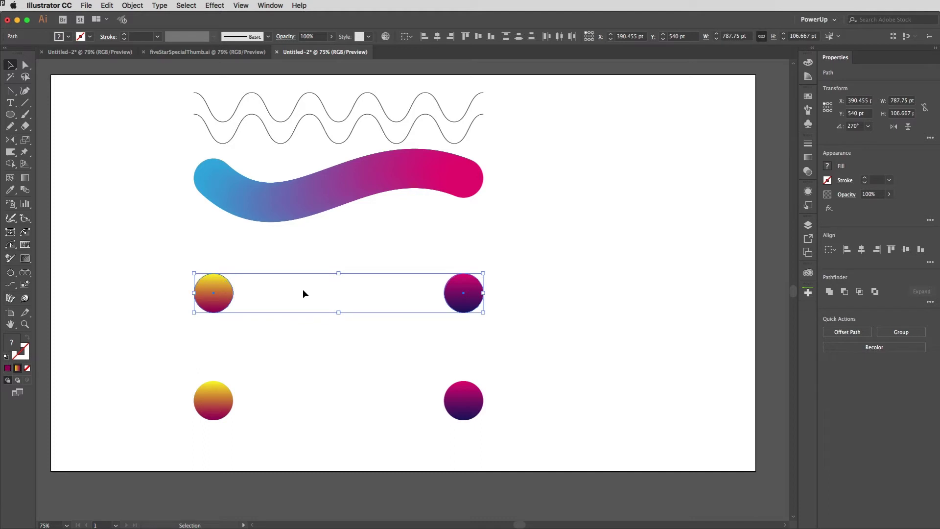
Blend the selected yellow and purple circles together with Cmd+Alt+B.
{"action": "key", "text": "super"}
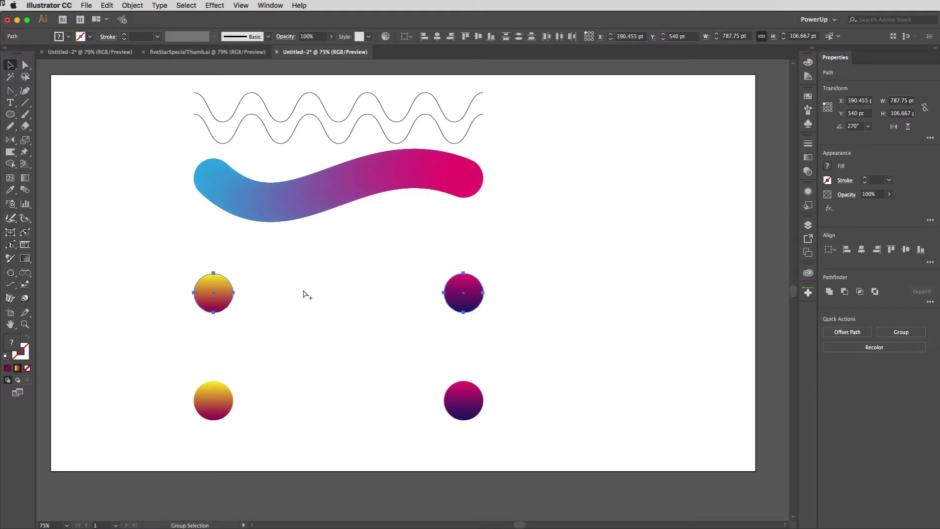
{"action": "key", "text": "super+alt+b"}
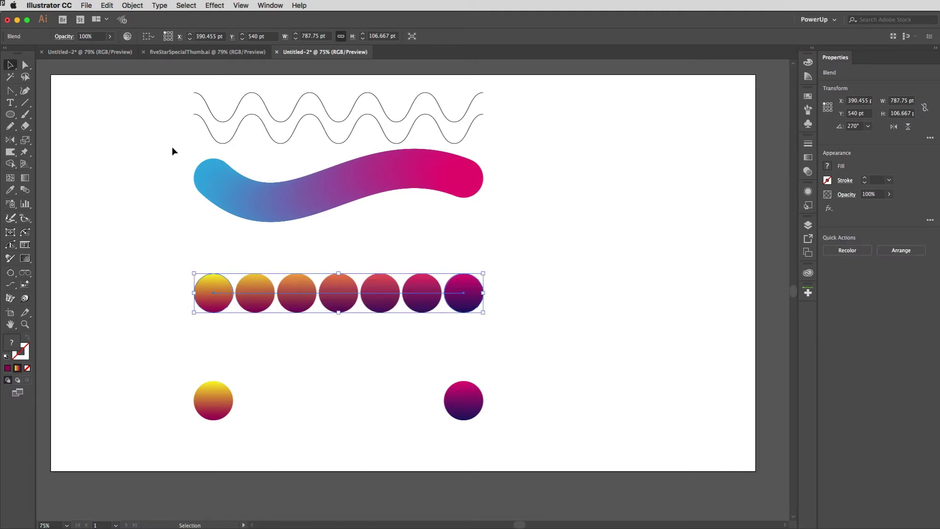
{"action": "left_click", "coordinate": [25, 191]}
{"action": "double_click", "coordinate": [25, 190]}
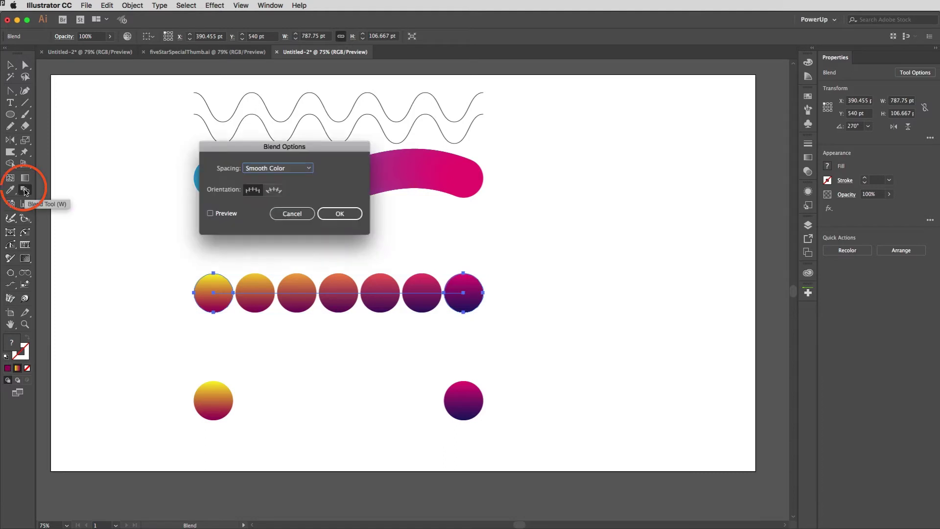
Set the blend spacing to Specified Steps 255 with Preview on.
{"action": "left_click", "coordinate": [302, 169]}
{"action": "left_click", "coordinate": [297, 188]}
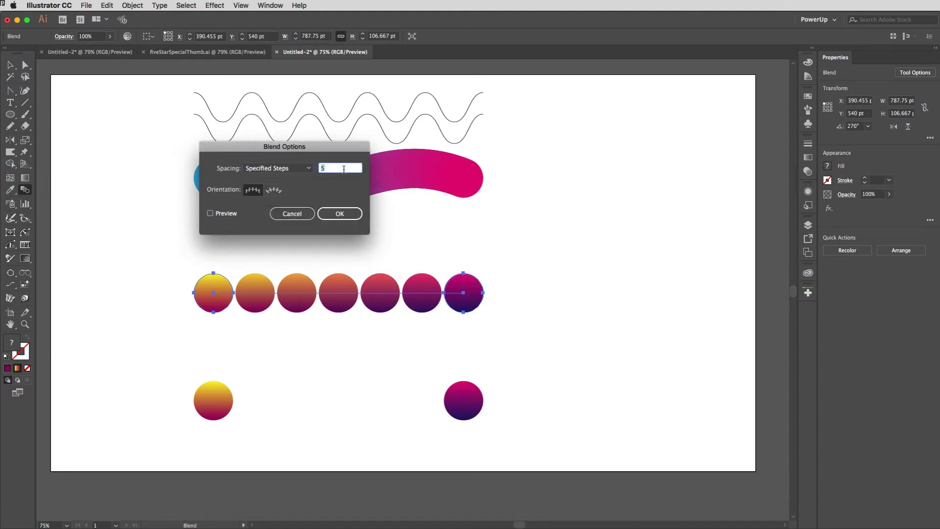
{"action": "left_click", "coordinate": [234, 214]}
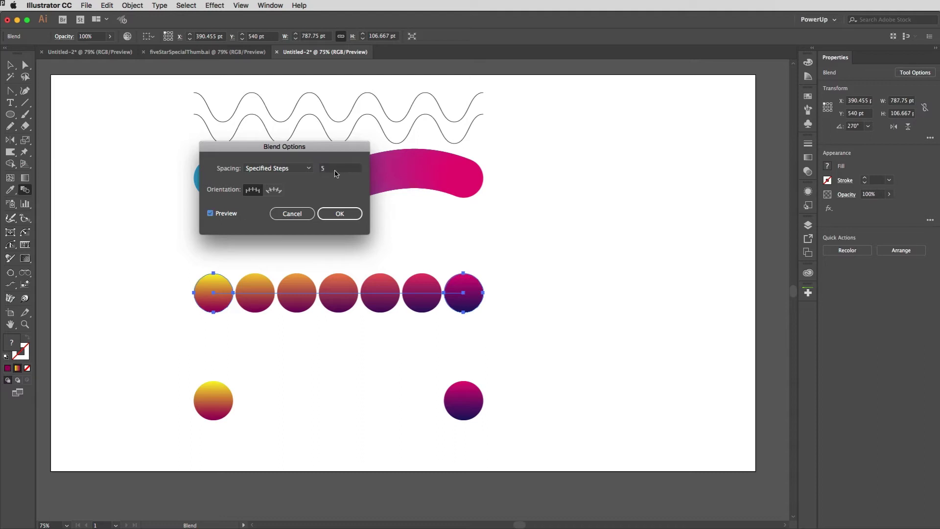
{"action": "left_click_drag", "start_coordinate": [336, 173], "coordinate": [319, 169]}
{"action": "type", "text": "255"}
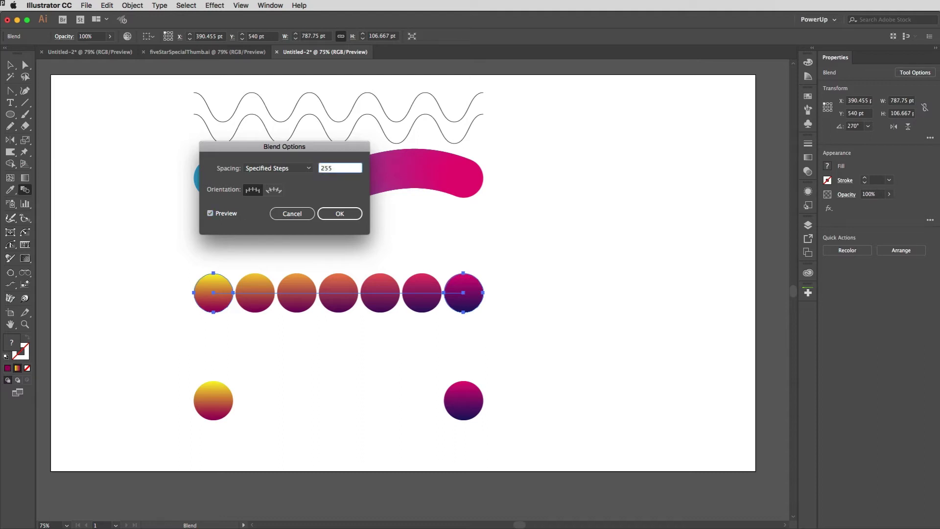
{"action": "key", "text": "Tab"}
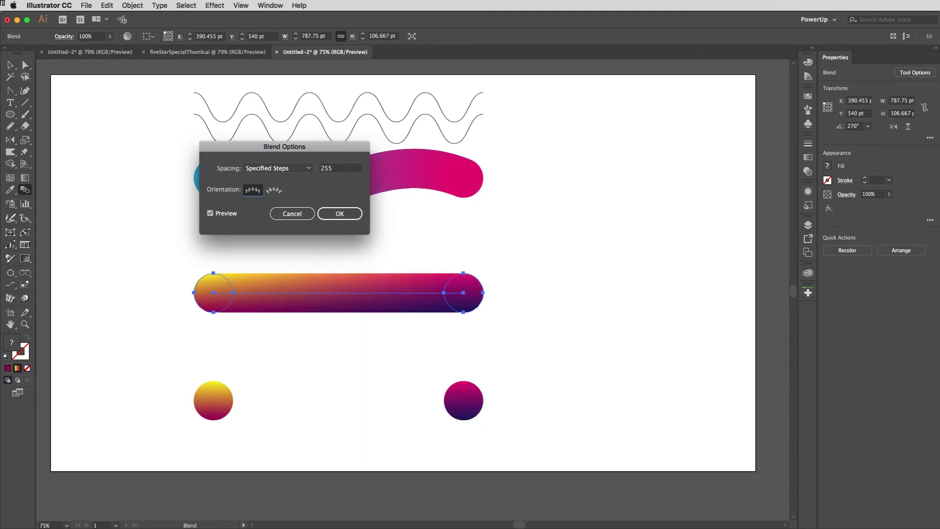
{"action": "left_click", "coordinate": [343, 212]}
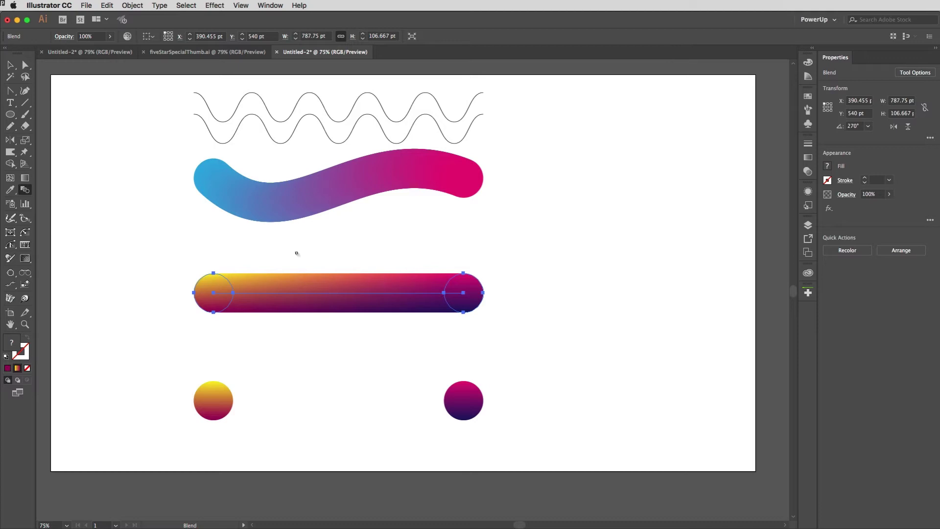
{"action": "key", "text": "v"}
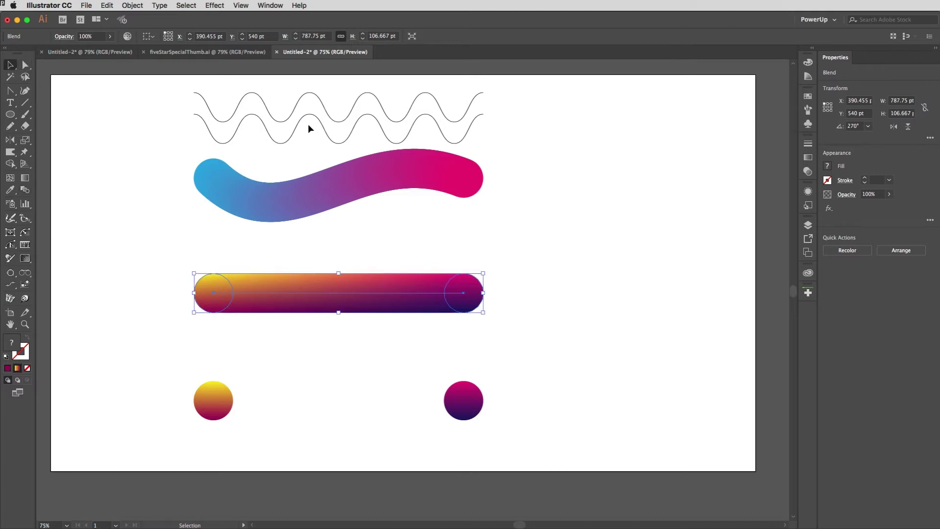
Move the lower wavy line onto the yellow-purple blend and make it the blend's spine with Replace Spine.
{"action": "left_click_drag", "start_coordinate": [300, 122], "coordinate": [303, 283]}
{"action": "left_click", "coordinate": [253, 256]}
{"action": "left_click_drag", "start_coordinate": [239, 252], "coordinate": [372, 321]}
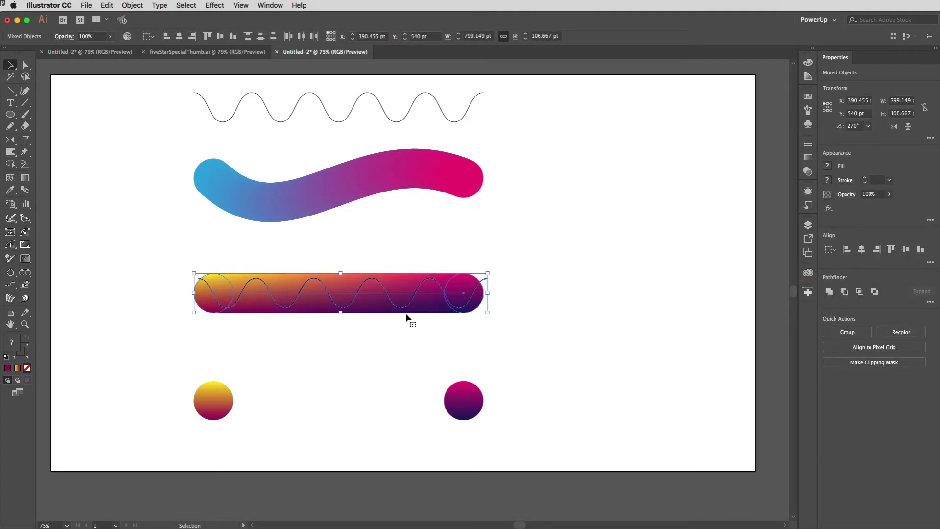
{"action": "left_click", "coordinate": [124, 5]}
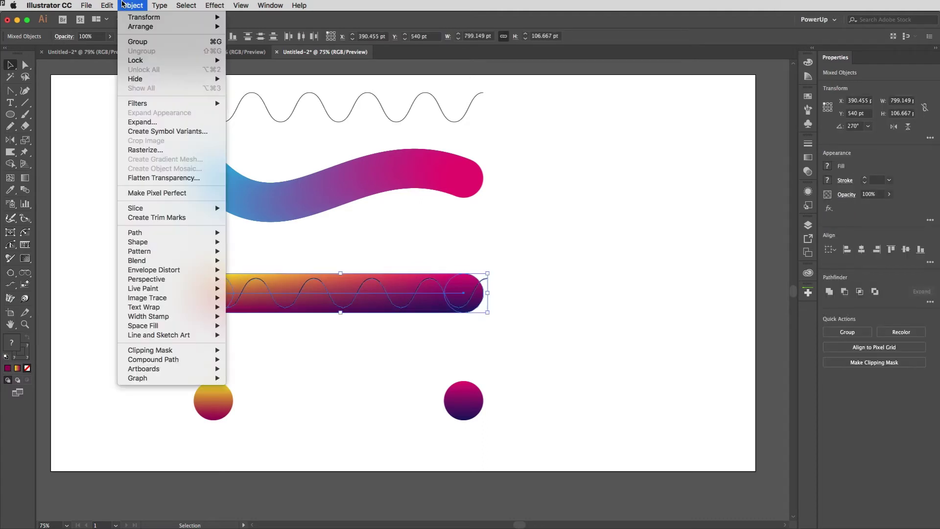
{"action": "mouse_move", "coordinate": [172, 260]}
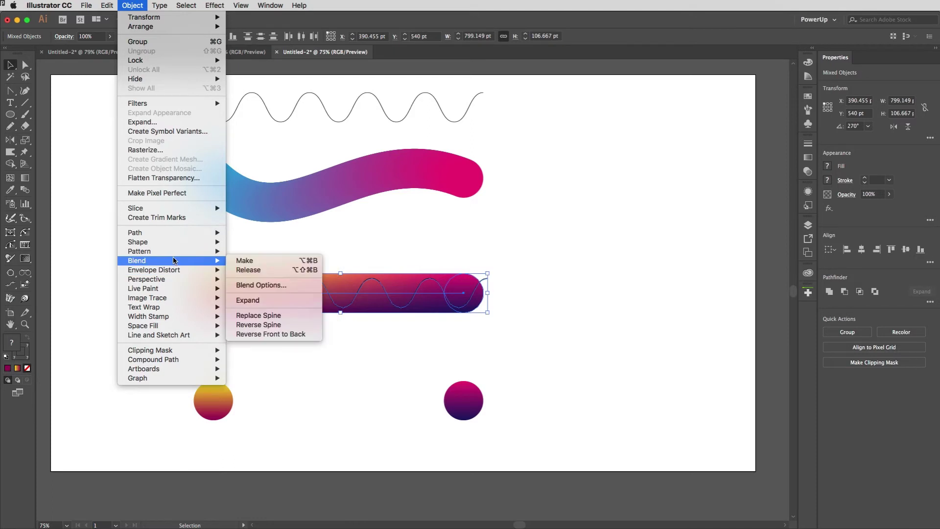
{"action": "left_click", "coordinate": [258, 316]}
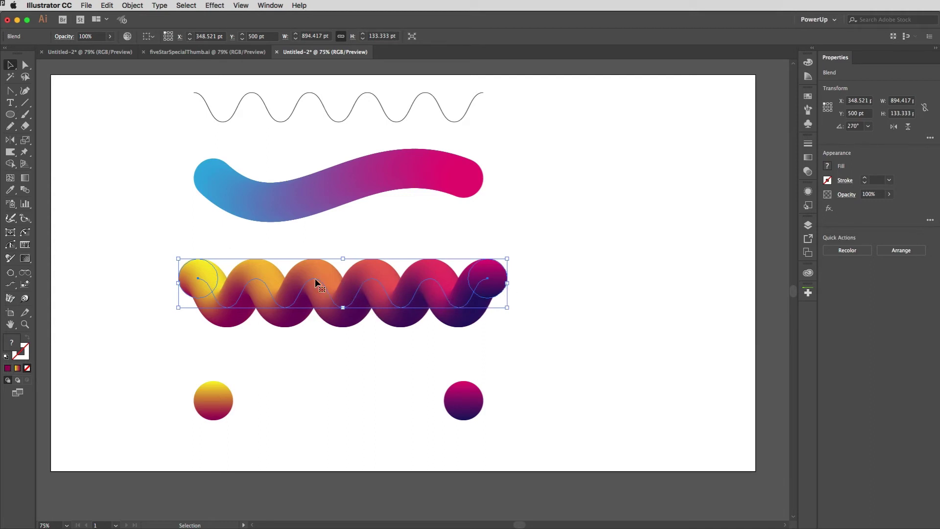
{"action": "left_click", "coordinate": [543, 256]}
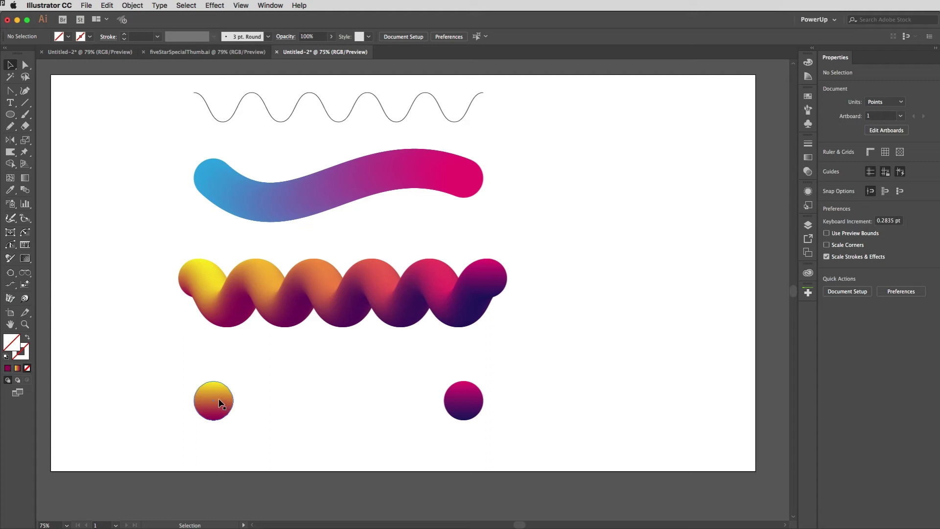
Stack the yellow circle on the purple circle and align their centres.
{"action": "left_click_drag", "start_coordinate": [219, 397], "coordinate": [471, 399]}
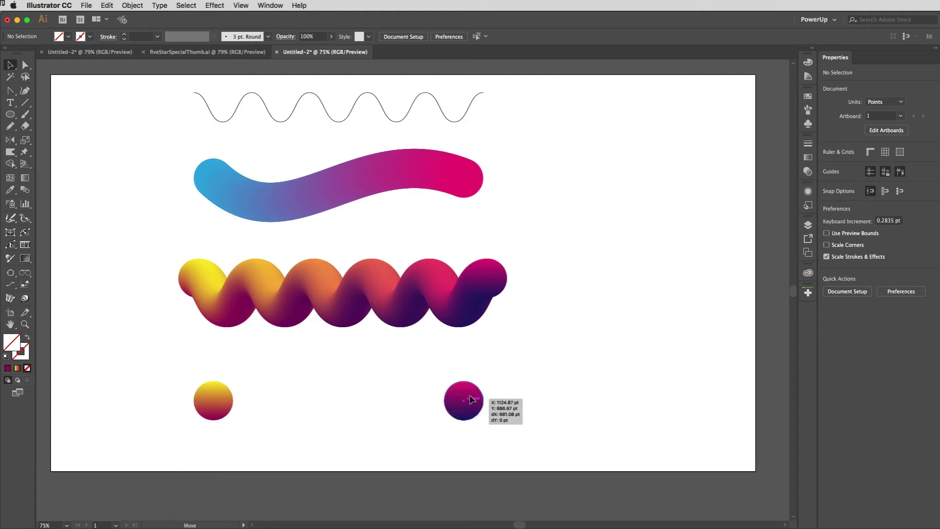
{"action": "left_click_drag", "start_coordinate": [469, 394], "coordinate": [469, 395]}
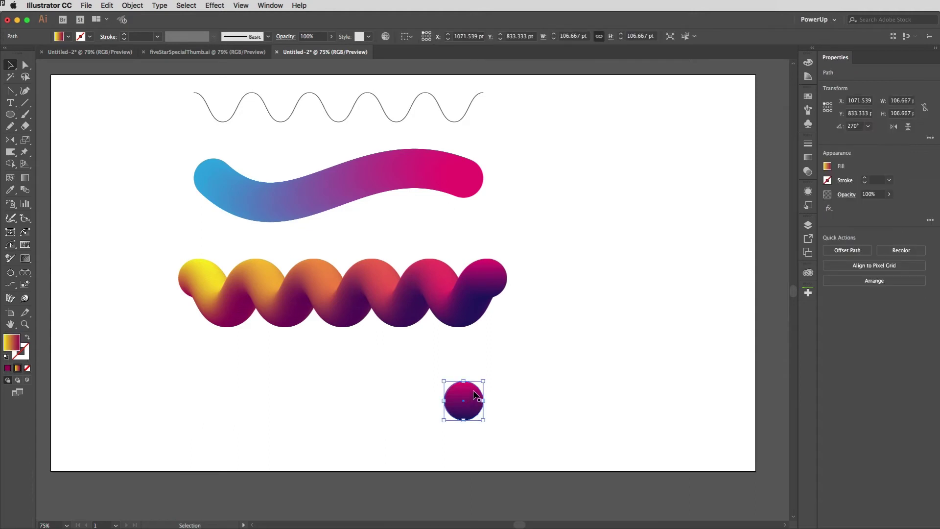
{"action": "left_click_drag", "start_coordinate": [429, 372], "coordinate": [497, 431]}
{"action": "left_click", "coordinate": [861, 249]}
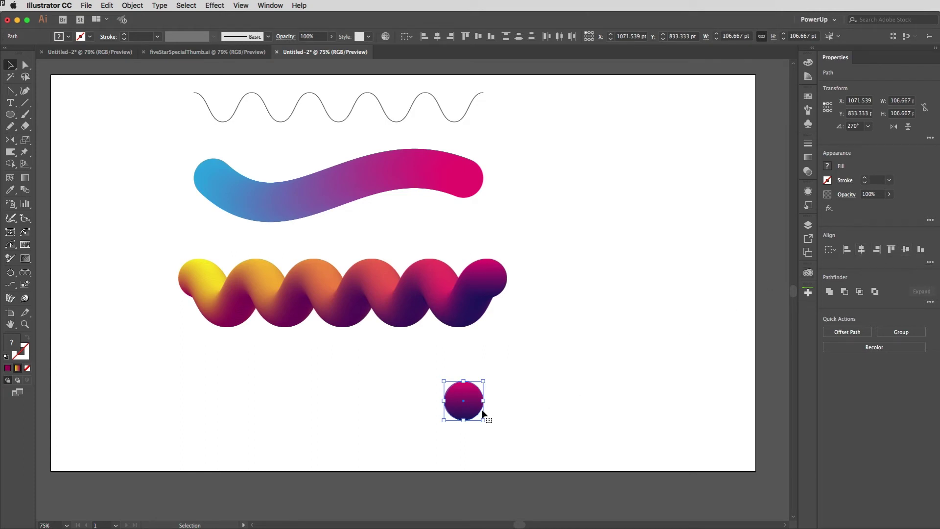
Move the stacked circles to the right side and blend them together.
{"action": "left_click_drag", "start_coordinate": [476, 409], "coordinate": [700, 295]}
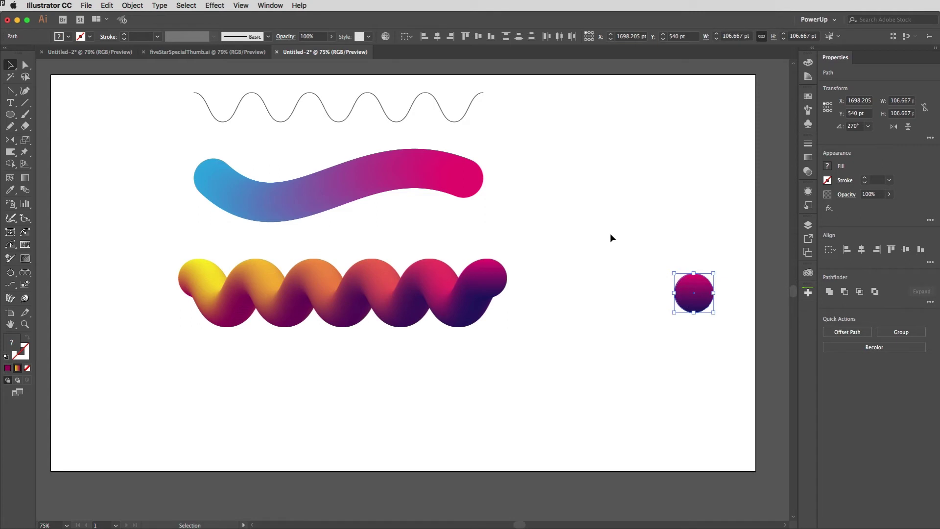
{"action": "key", "text": "a"}
{"action": "key", "text": "v"}
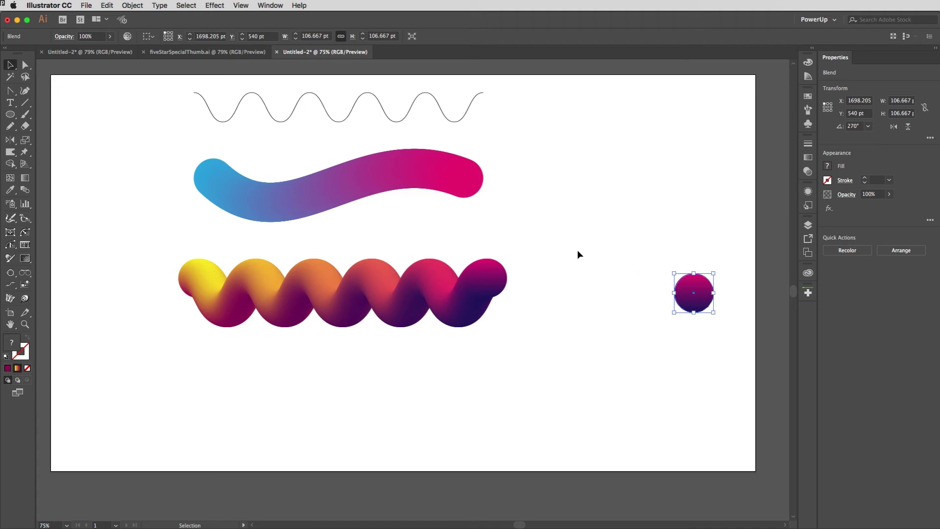
Draw a large circle beside the small blend and cut its path at the right anchor.
{"action": "key", "text": "l"}
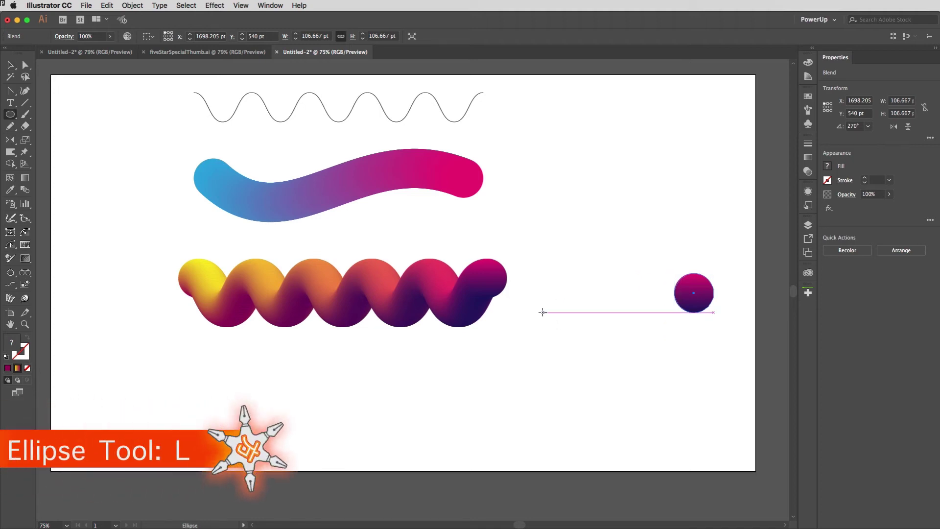
{"action": "left_click_drag", "start_coordinate": [534, 293], "coordinate": [704, 463]}
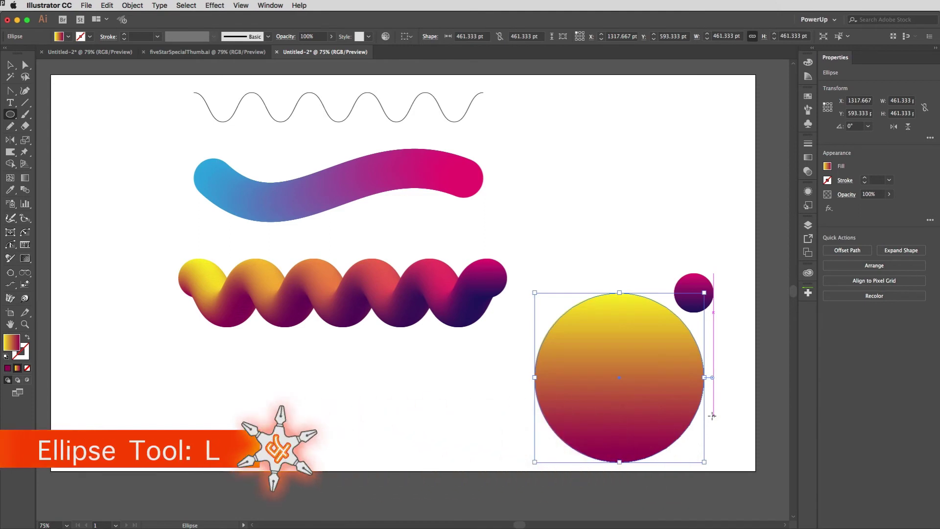
{"action": "key", "text": "a"}
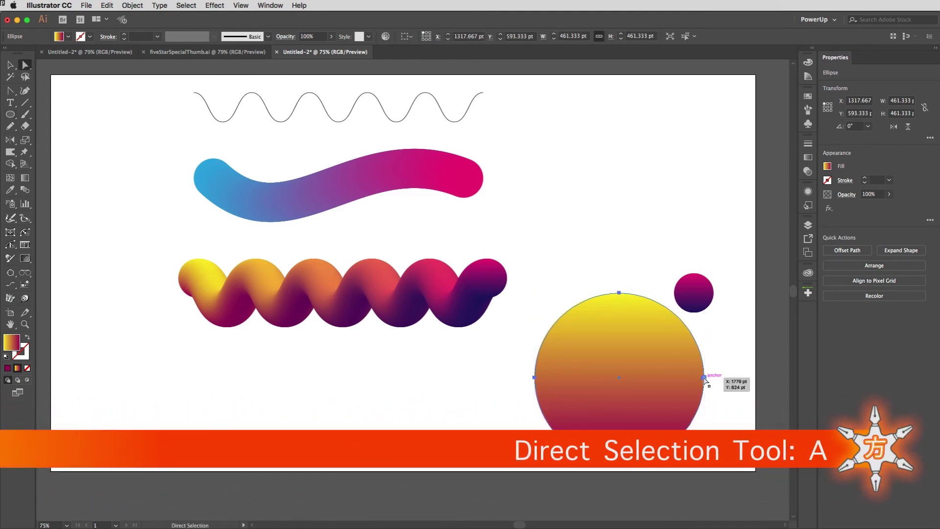
{"action": "left_click", "coordinate": [704, 377]}
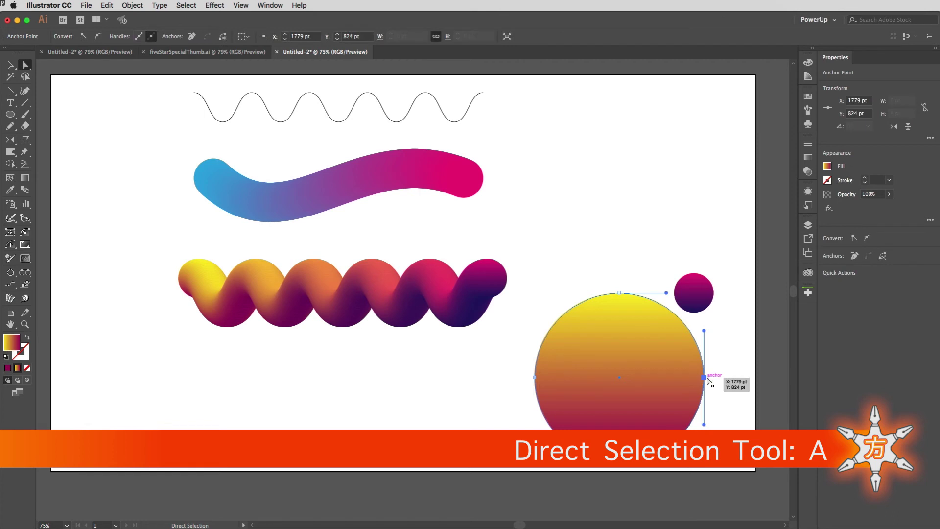
{"action": "left_click", "coordinate": [883, 256]}
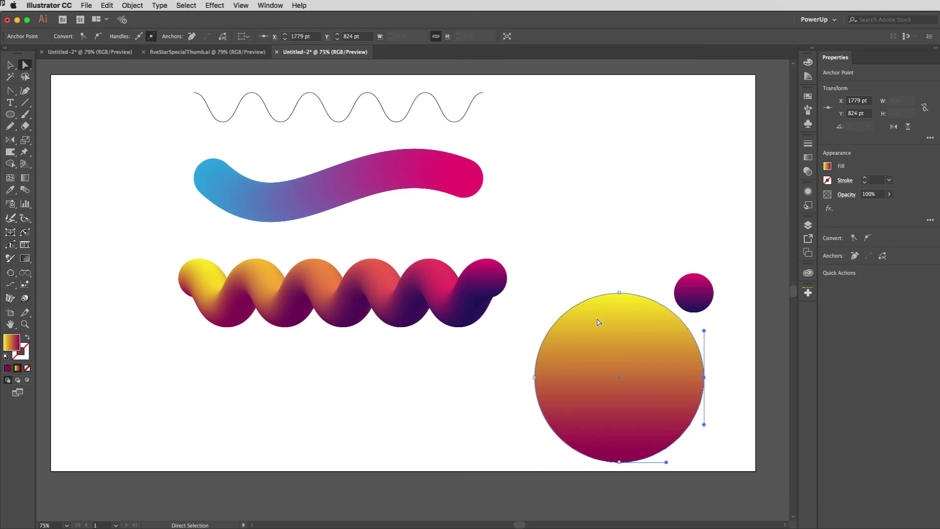
Move the large cut circle upward and select it together with the small blend.
{"action": "key", "text": "v"}
{"action": "left_click", "coordinate": [722, 369]}
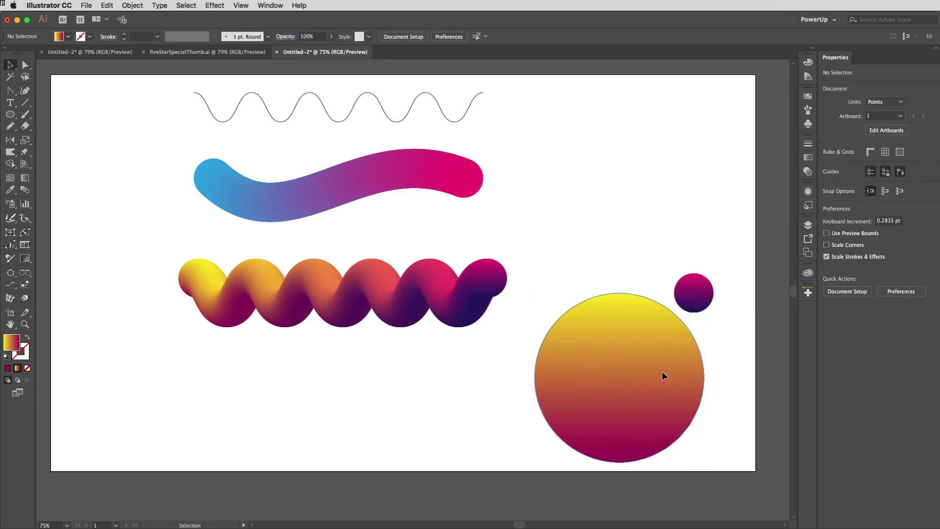
{"action": "left_click_drag", "start_coordinate": [662, 371], "coordinate": [654, 290]}
{"action": "left_click_drag", "start_coordinate": [732, 258], "coordinate": [659, 320]}
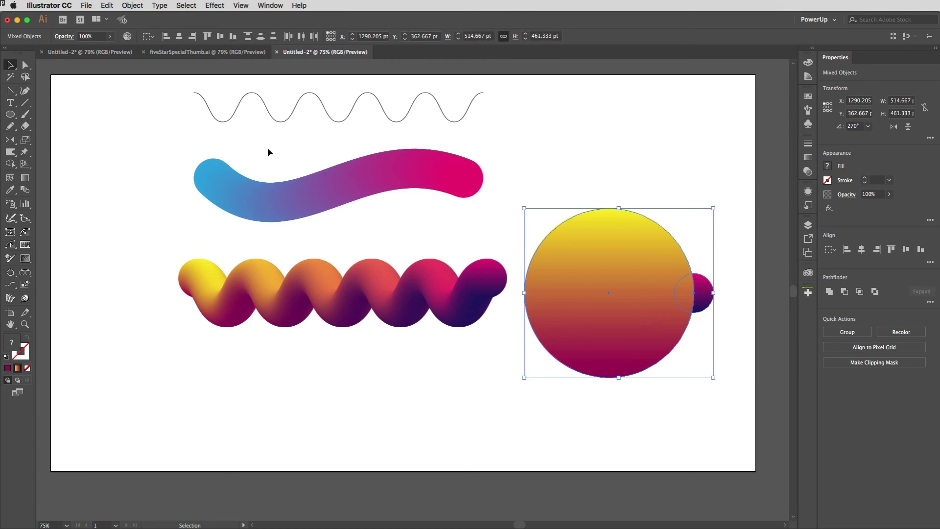
Make the small circle blend follow the large circle path with Object > Blend > Replace Spine.
{"action": "left_click", "coordinate": [133, 5]}
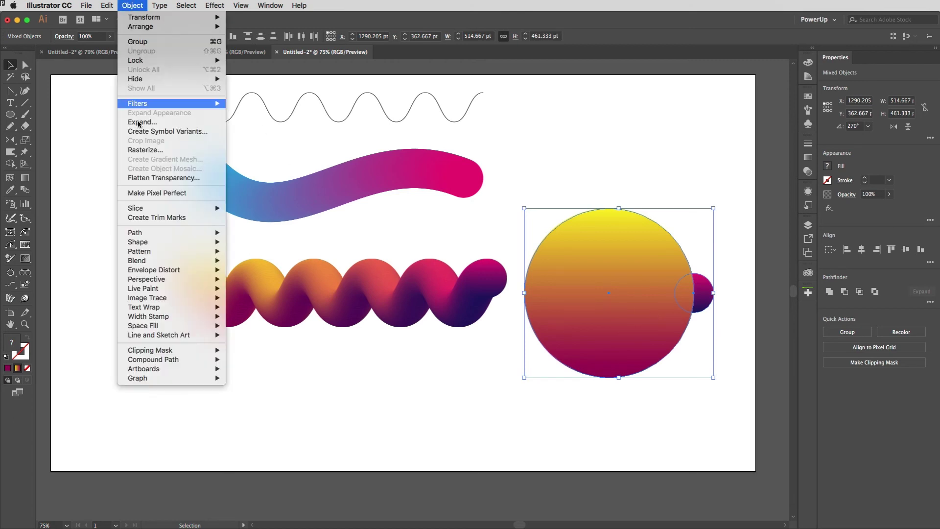
{"action": "mouse_move", "coordinate": [160, 263]}
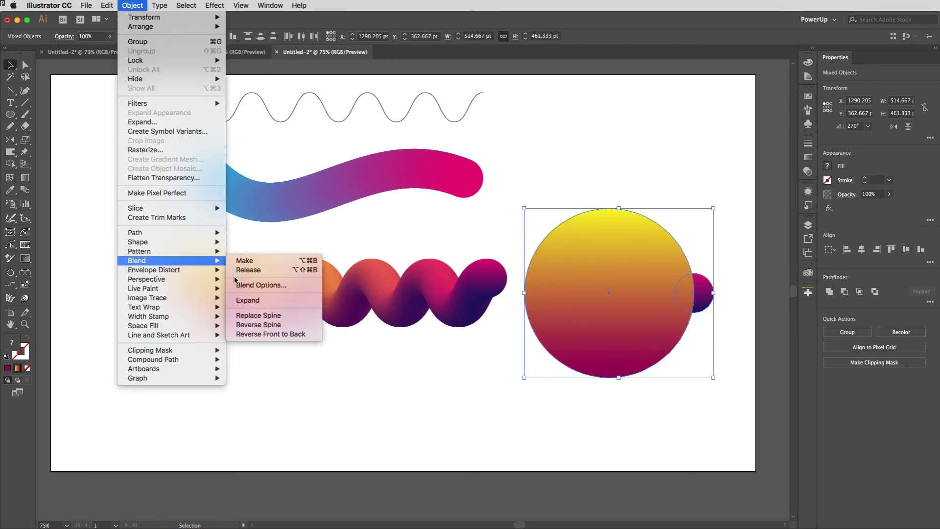
{"action": "left_click", "coordinate": [257, 316]}
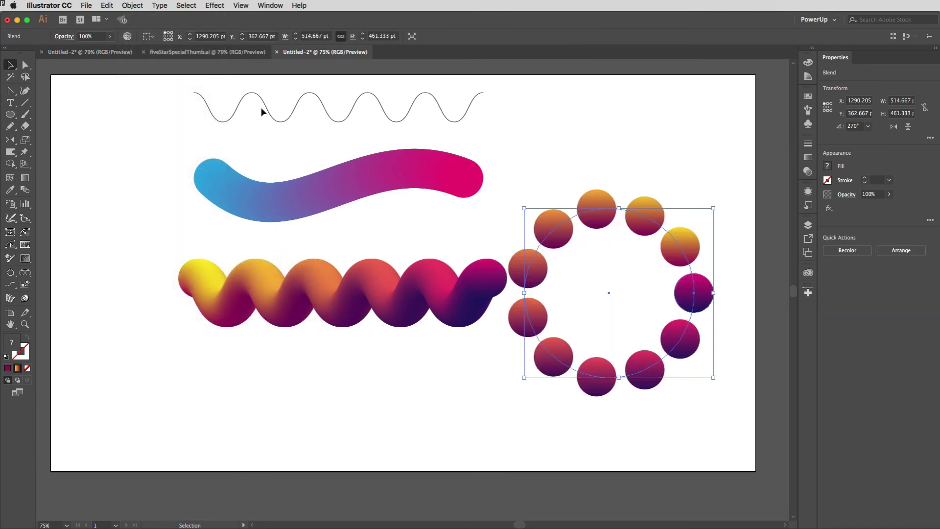
Set the ring blend to Specified Steps 255 with Preview, then move the ring up and right.
{"action": "left_click", "coordinate": [139, 5]}
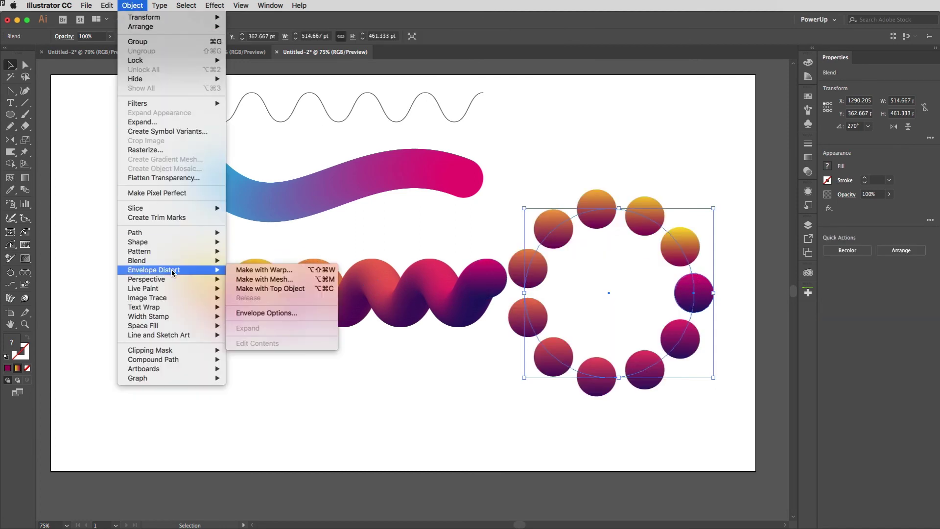
{"action": "mouse_move", "coordinate": [184, 262]}
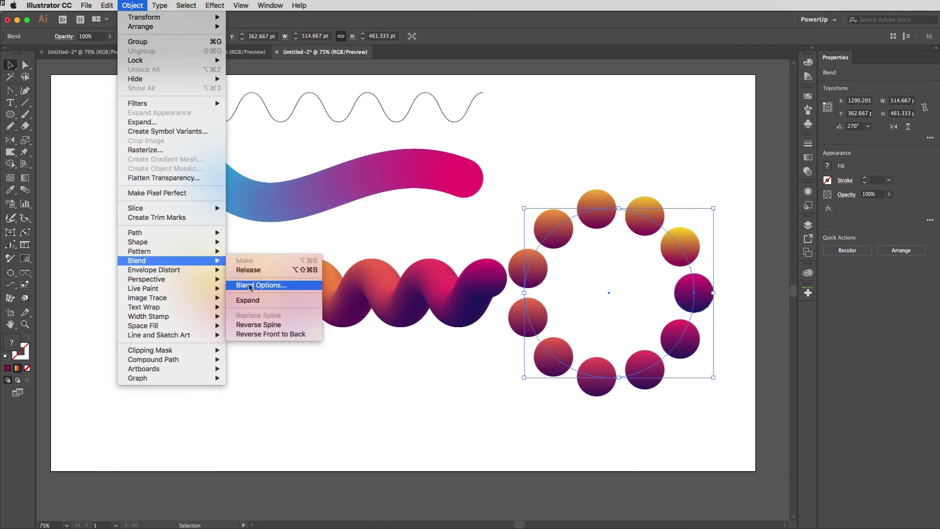
{"action": "left_click", "coordinate": [252, 284]}
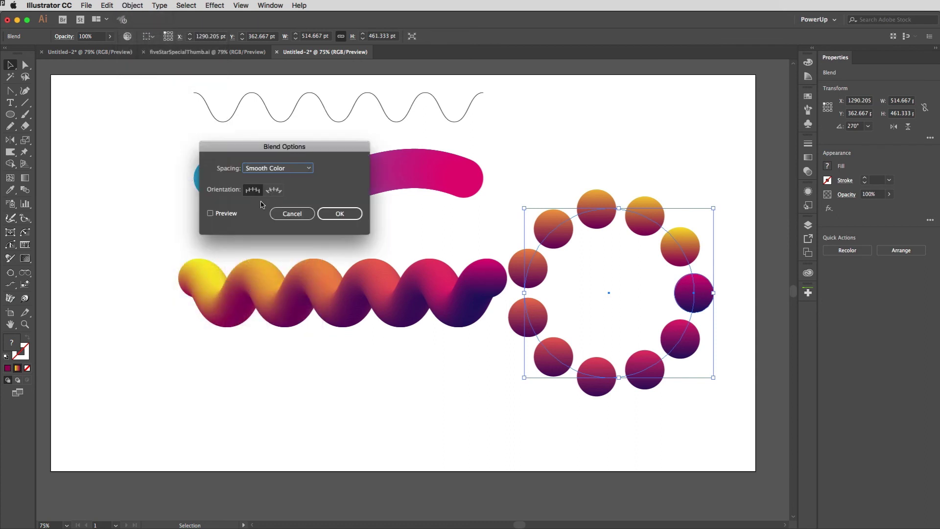
{"action": "left_click", "coordinate": [295, 168]}
{"action": "left_click", "coordinate": [286, 189]}
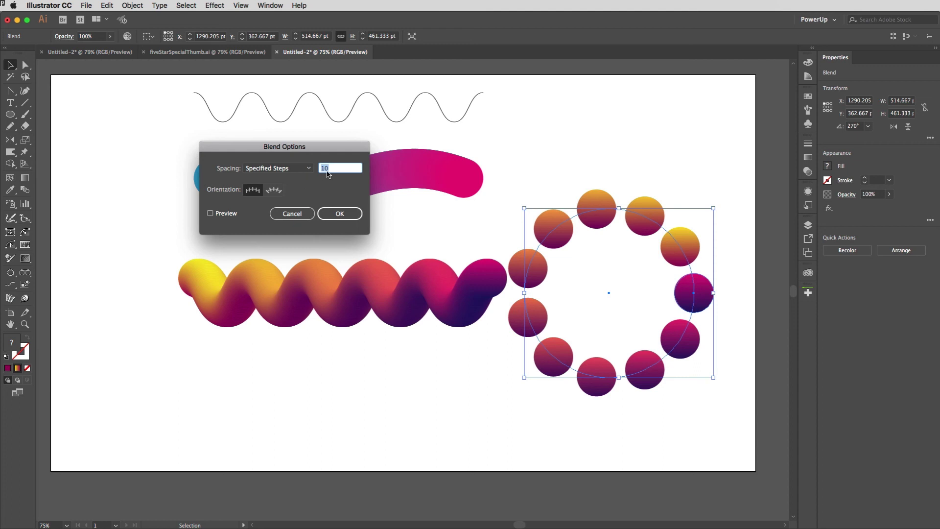
{"action": "type", "text": "255"}
{"action": "left_click", "coordinate": [211, 213]}
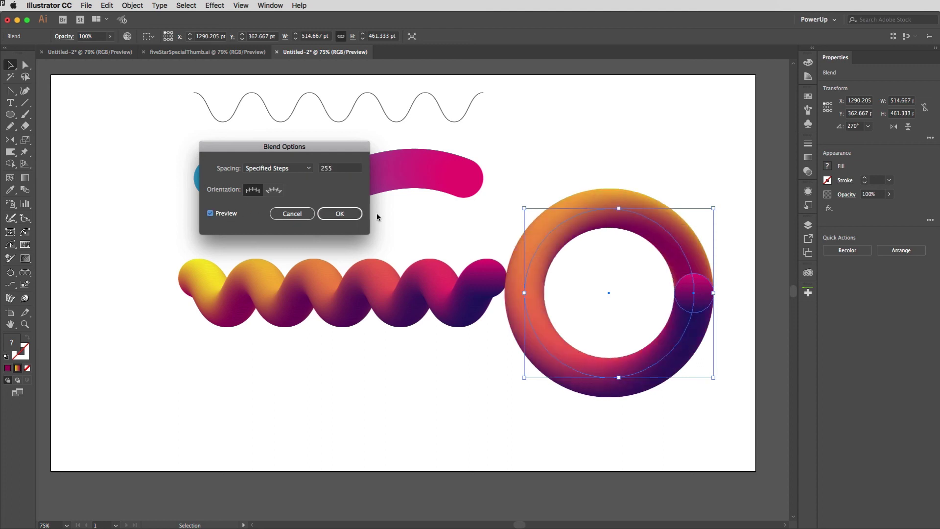
{"action": "left_click", "coordinate": [361, 217]}
{"action": "left_click", "coordinate": [589, 163]}
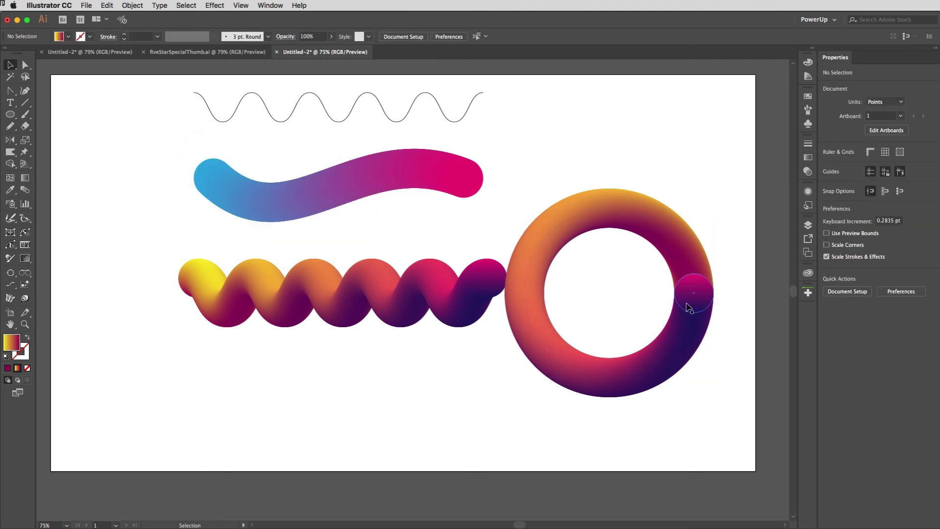
{"action": "left_click_drag", "start_coordinate": [686, 301], "coordinate": [702, 253]}
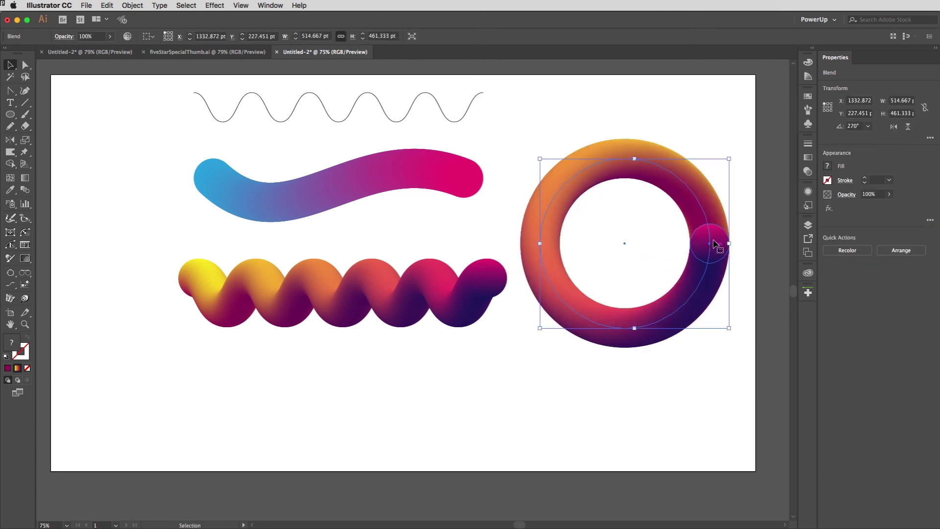